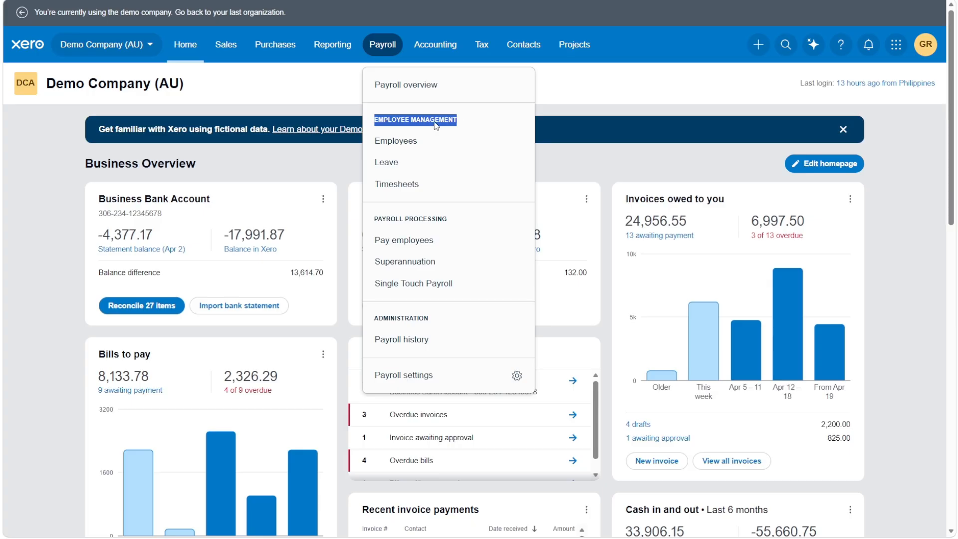
# - Open the pay template of the second employee in the payroll employee list
pyautogui.click(406, 146)
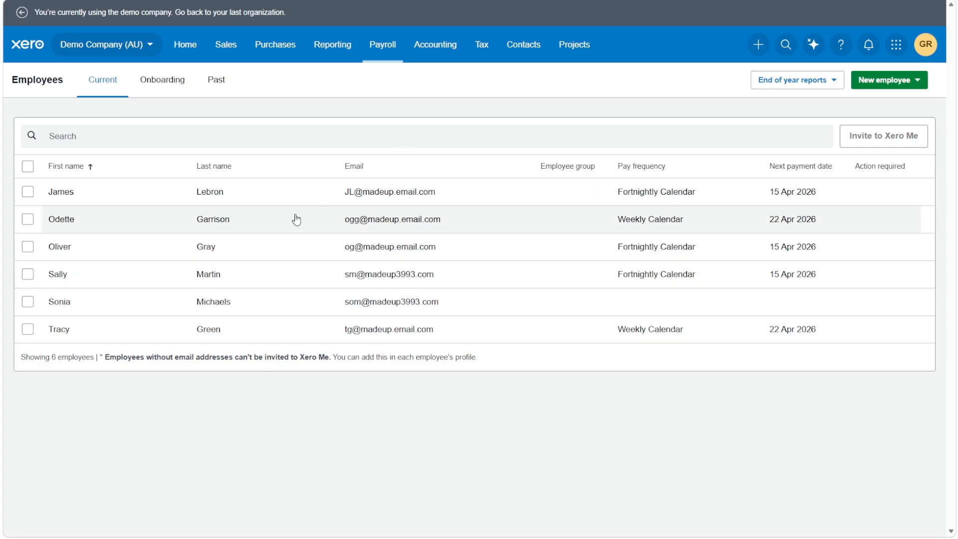
pyautogui.click(508, 230)
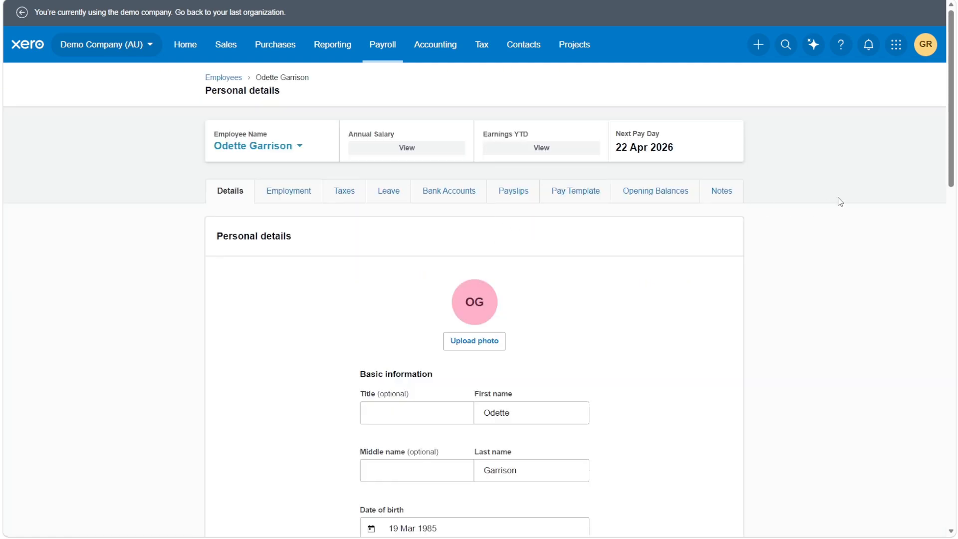
pyautogui.moveTo(953, 166)
pyautogui.mouseDown()
pyautogui.moveTo(952, 220)
pyautogui.moveTo(942, 162)
pyautogui.mouseUp()
pyautogui.click(567, 202)
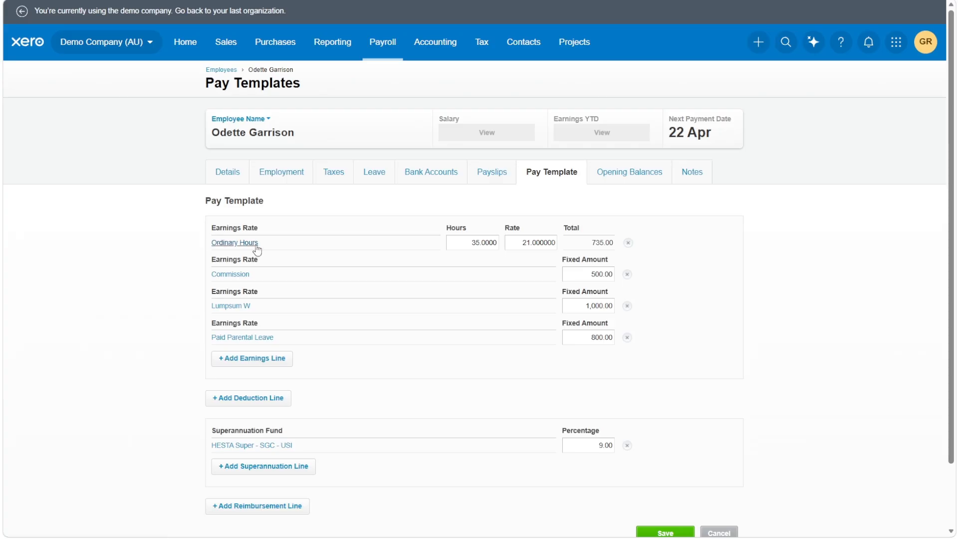
# - Set the Ordinary Hours rate to 30 in the employee's pay template
pyautogui.moveTo(515, 244); pyautogui.dragTo(564, 243)
pyautogui.click(531, 245)
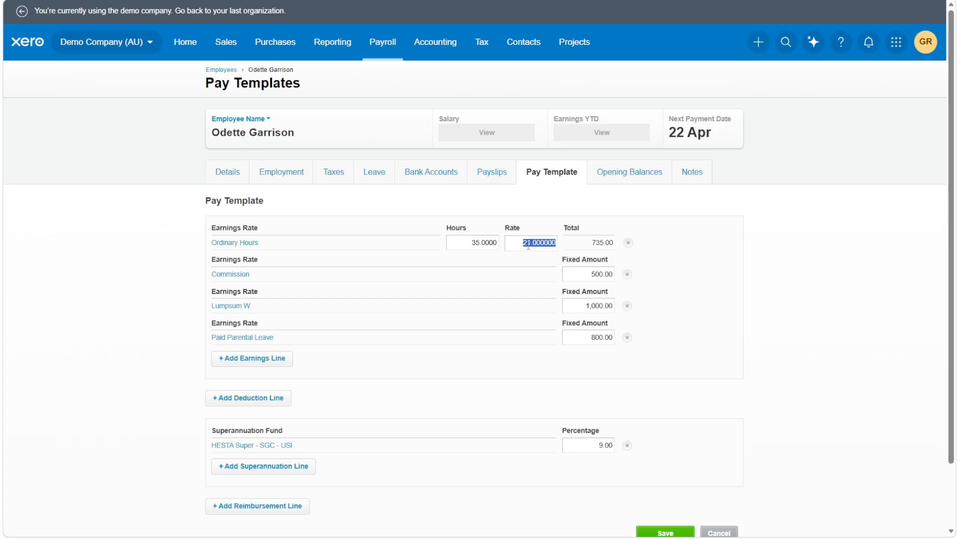
pyautogui.click(252, 220)
pyautogui.moveTo(448, 229); pyautogui.dragTo(466, 230)
pyautogui.click(469, 244)
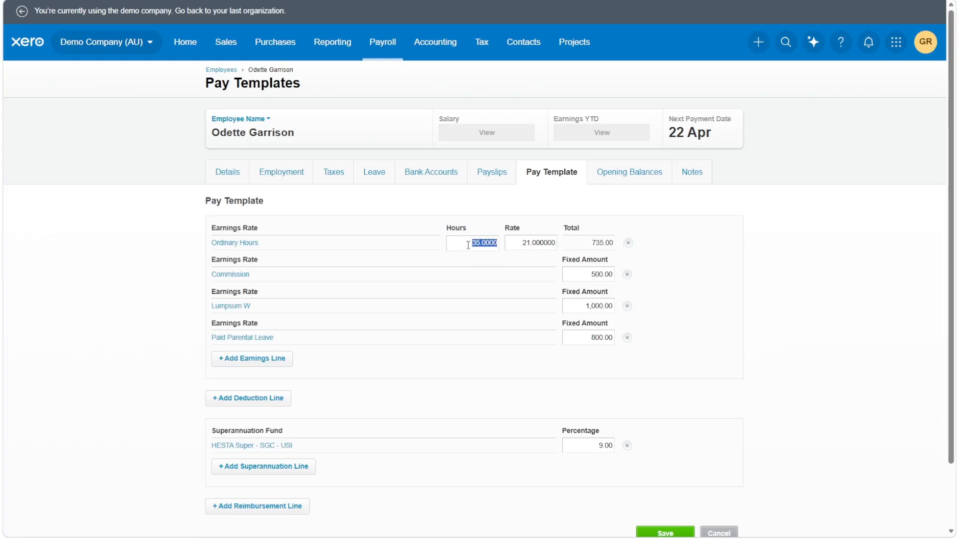
pyautogui.doubleClick(487, 244)
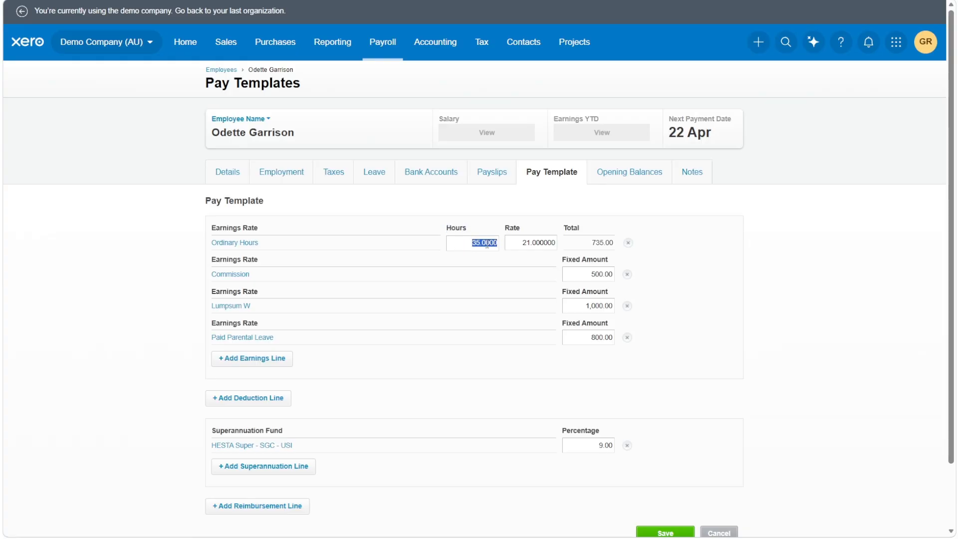
pyautogui.click(521, 244)
pyautogui.click(523, 244)
pyautogui.doubleClick(520, 245)
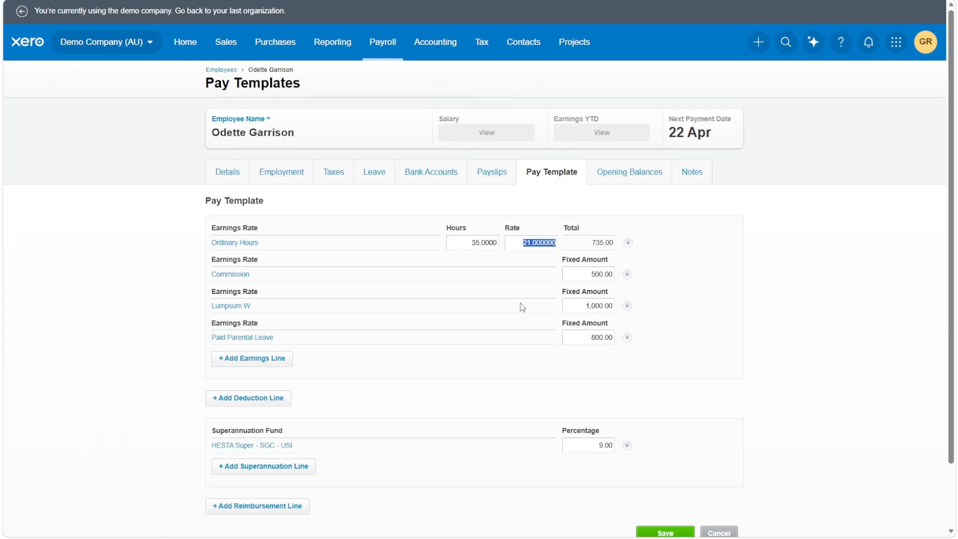
pyautogui.write('30')
pyautogui.click(763, 291)
pyautogui.moveTo(586, 249); pyautogui.dragTo(615, 244)
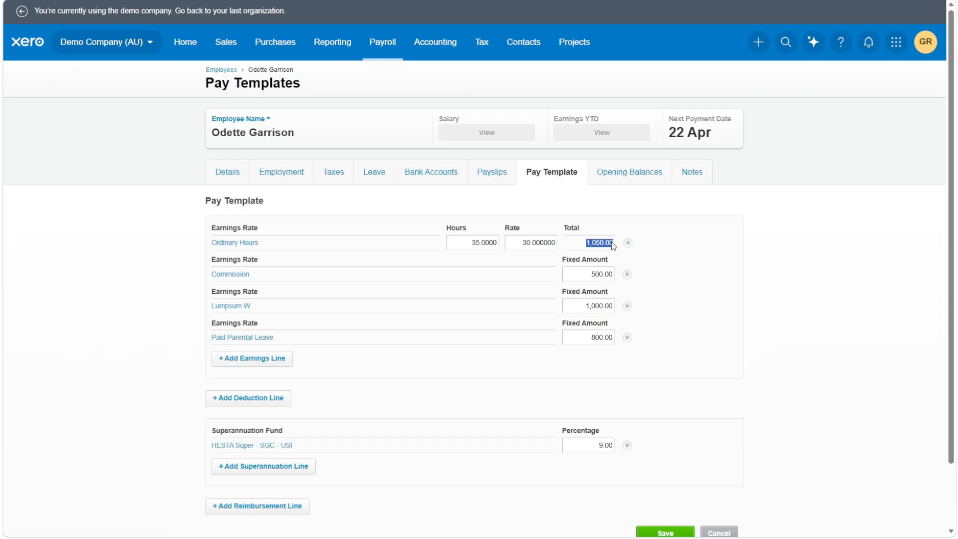
pyautogui.click(577, 228)
# - Try rates of 50 and 10 on the Ordinary Hours line of the pay template
pyautogui.doubleClick(525, 245)
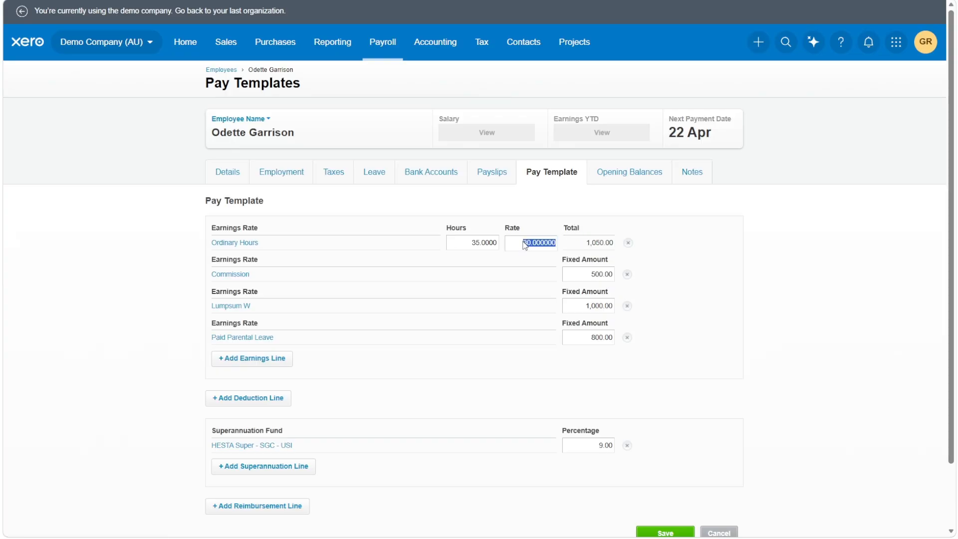
pyautogui.write('50')
pyautogui.click(590, 219)
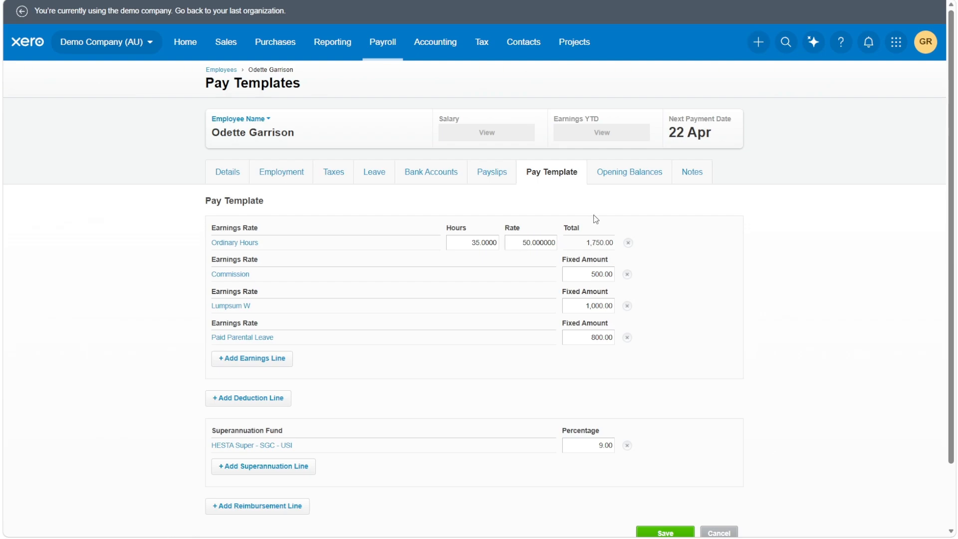
pyautogui.doubleClick(533, 247)
pyautogui.write('10')
pyautogui.click(574, 214)
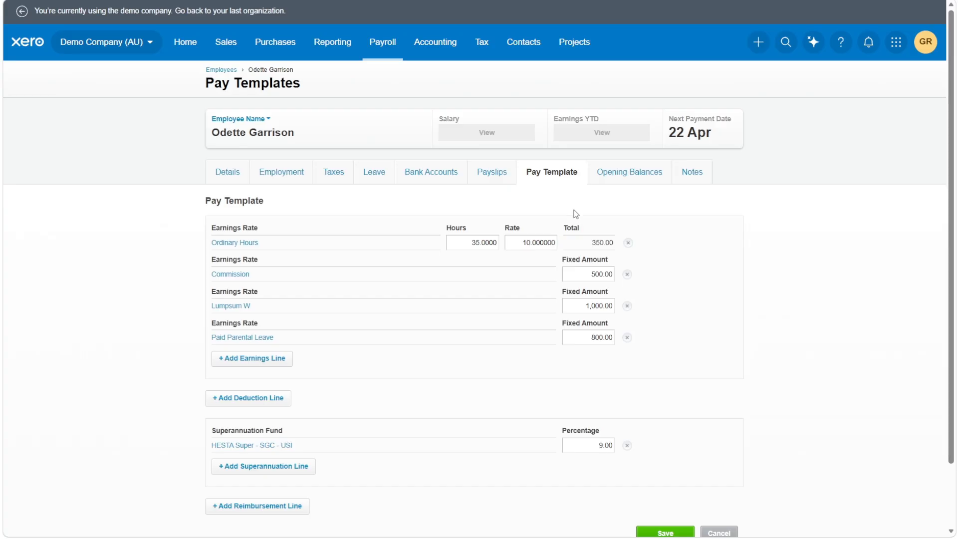
# - Return the Ordinary Hours rate to 30 in the pay template
pyautogui.click(517, 244)
pyautogui.doubleClick(525, 242)
pyautogui.write('30')
pyautogui.click(578, 229)
# - Set the Commission fixed amount to 1000 in the pay template
pyautogui.click(589, 277)
pyautogui.click(579, 275)
pyautogui.moveTo(586, 278); pyautogui.dragTo(609, 280)
pyautogui.write('1000')
pyautogui.press('Delete')
pyautogui.click(655, 289)
# - Go to the payroll settings and show the list of earnings pay items
pyautogui.click(392, 48)
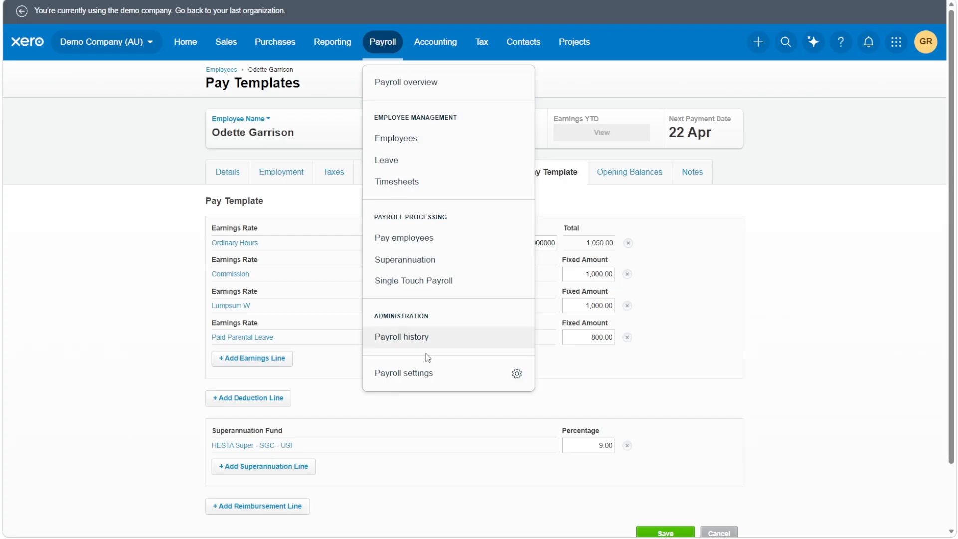
pyautogui.click(478, 379)
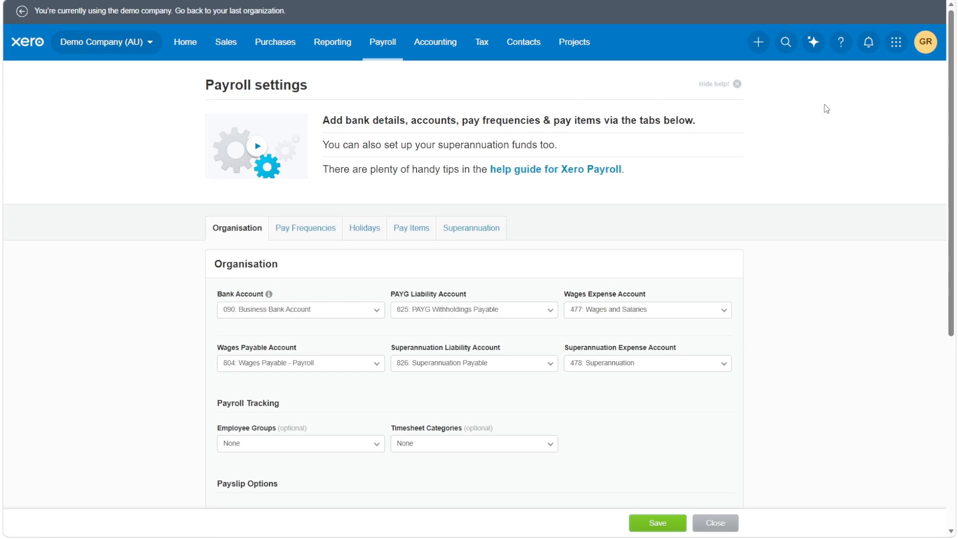
pyautogui.scroll(-2, 505, 168)
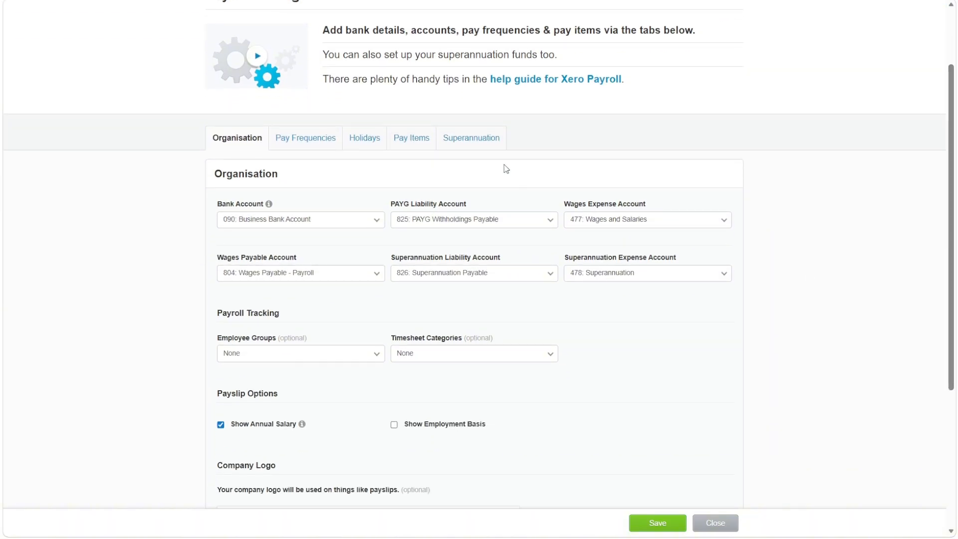
pyautogui.click(419, 142)
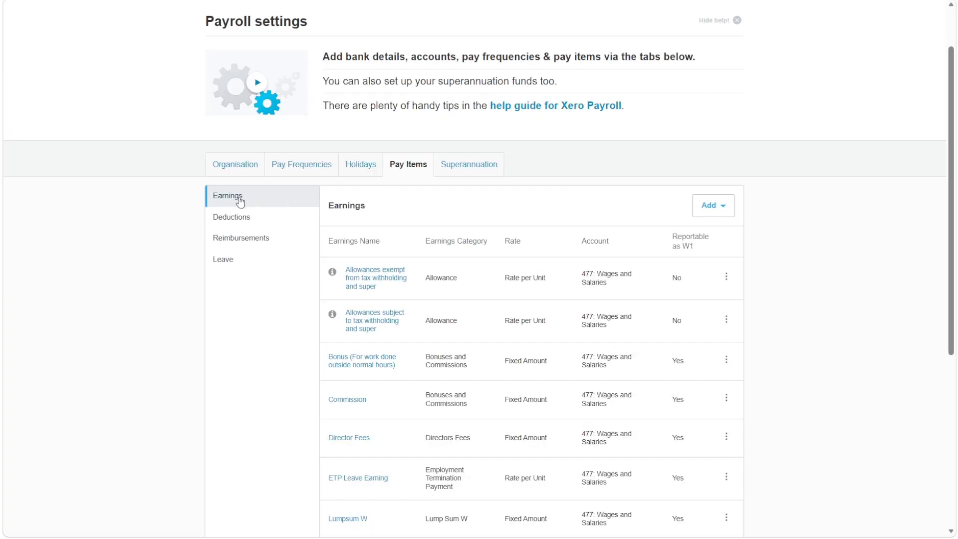
pyautogui.scroll(2, 480, 200)
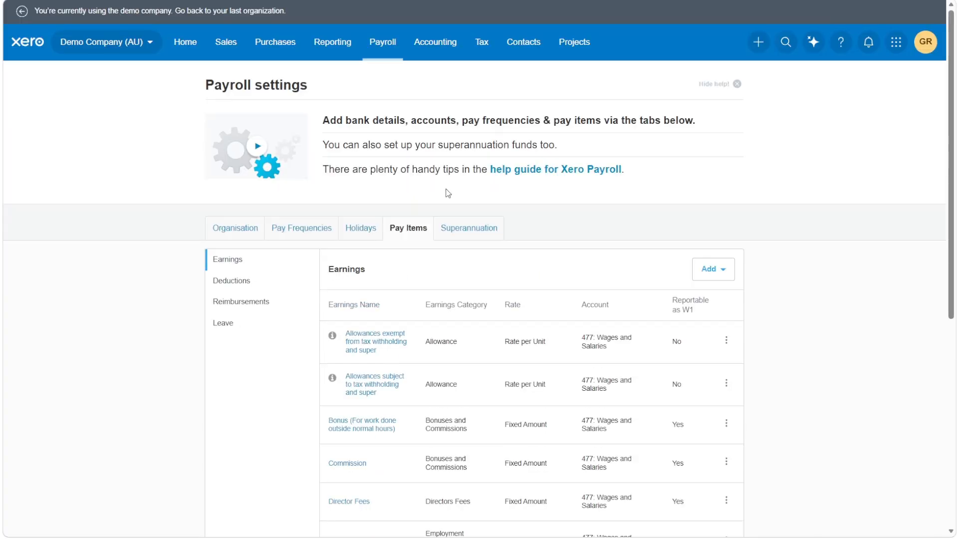
# - Open the Ordinary Hours pay item in the earnings list for editing
pyautogui.scroll(-7, 441, 193)
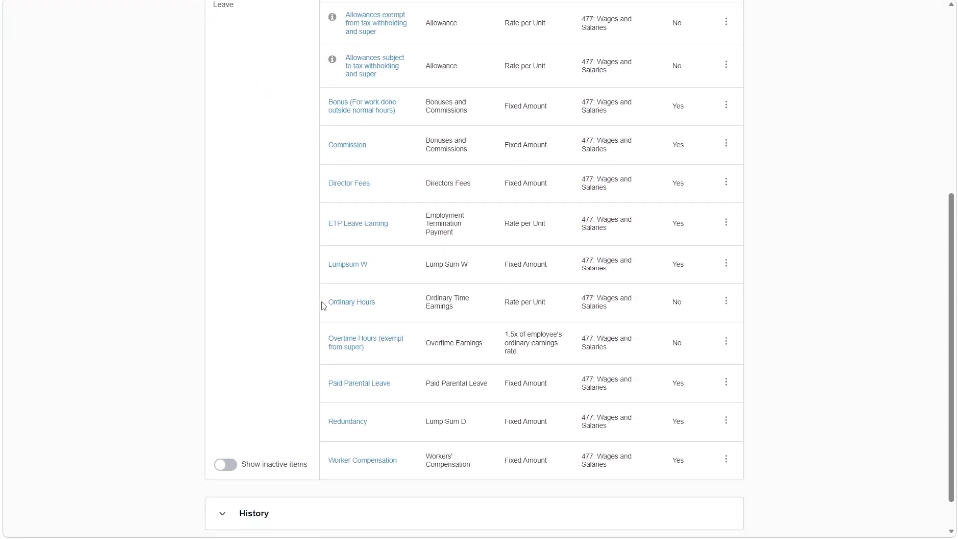
pyautogui.moveTo(322, 303)
pyautogui.mouseDown()
pyautogui.moveTo(392, 305)
pyautogui.moveTo(322, 304)
pyautogui.mouseUp()
pyautogui.click(419, 303)
pyautogui.click(728, 304)
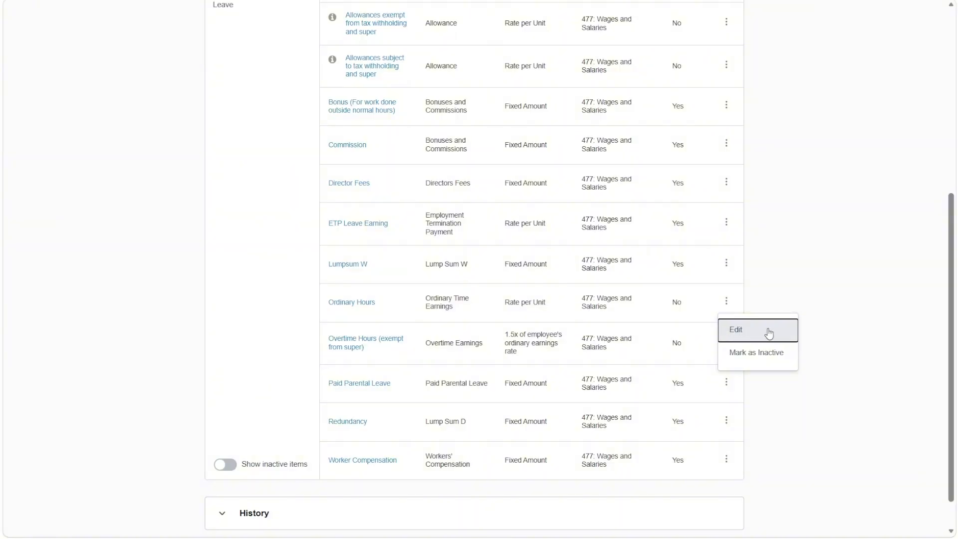
pyautogui.click(769, 334)
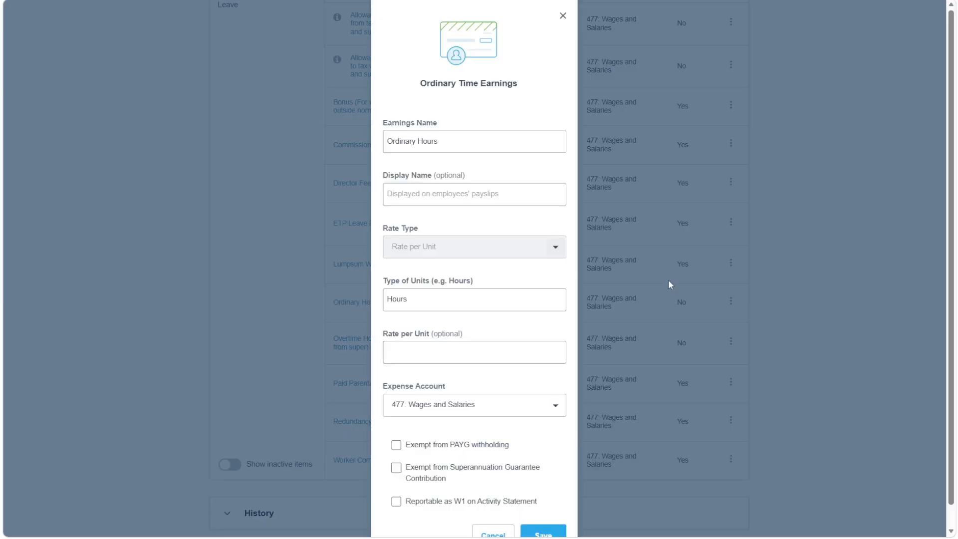
# - Set the rate per unit of the Ordinary Hours pay item to 30 and save the item
pyautogui.click(449, 347)
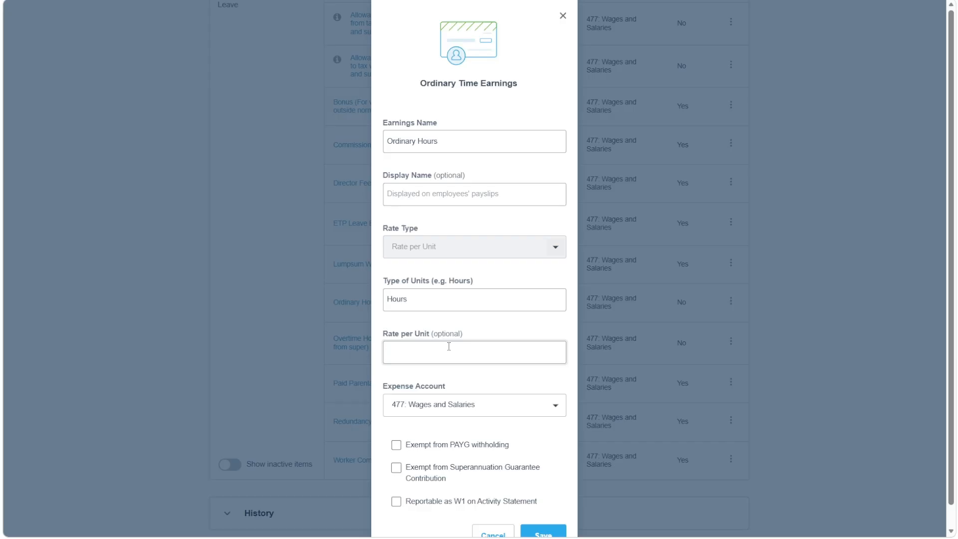
pyautogui.moveTo(445, 306); pyautogui.dragTo(374, 311)
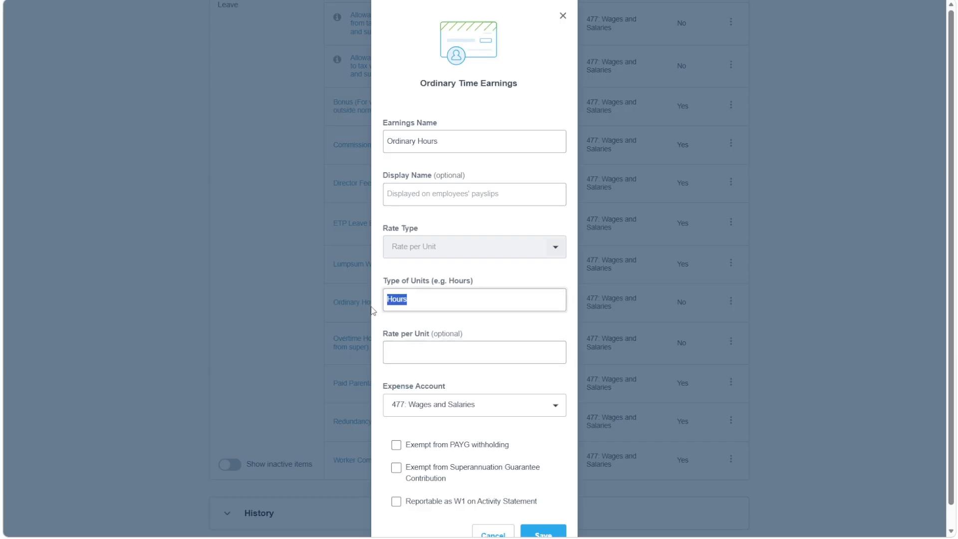
pyautogui.click(430, 305)
pyautogui.moveTo(430, 304); pyautogui.dragTo(385, 306)
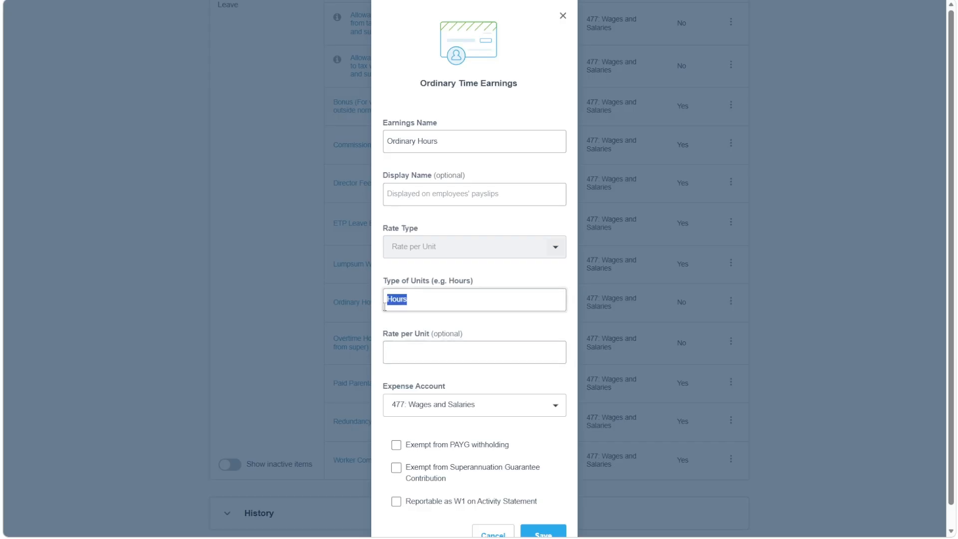
pyautogui.click(418, 352)
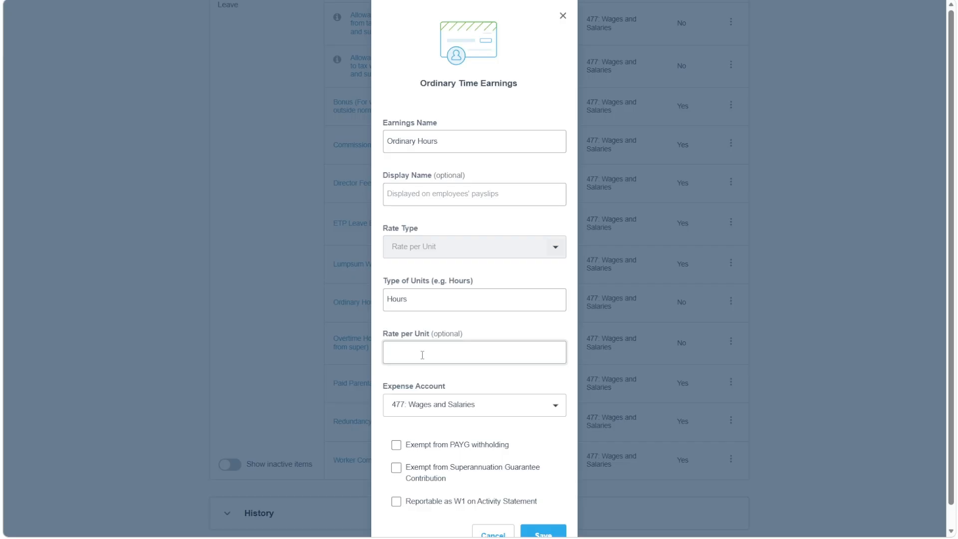
pyautogui.write('30')
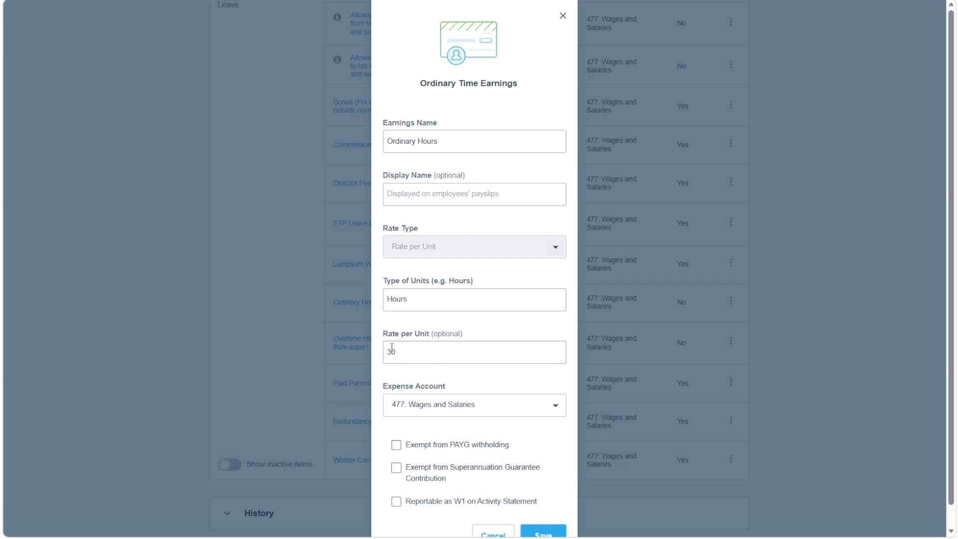
pyautogui.scroll(-1, 397, 353)
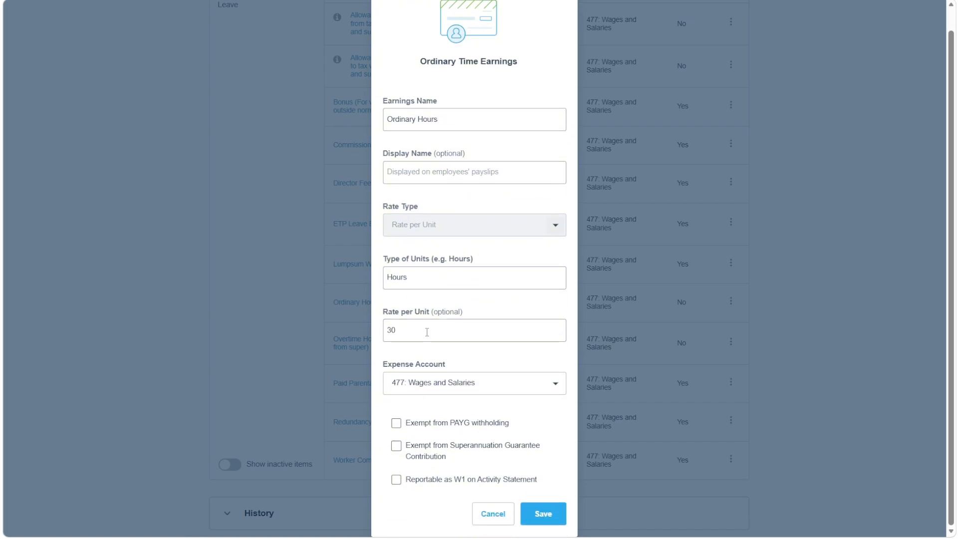
pyautogui.moveTo(426, 331); pyautogui.dragTo(370, 335)
pyautogui.click(509, 305)
pyautogui.click(554, 516)
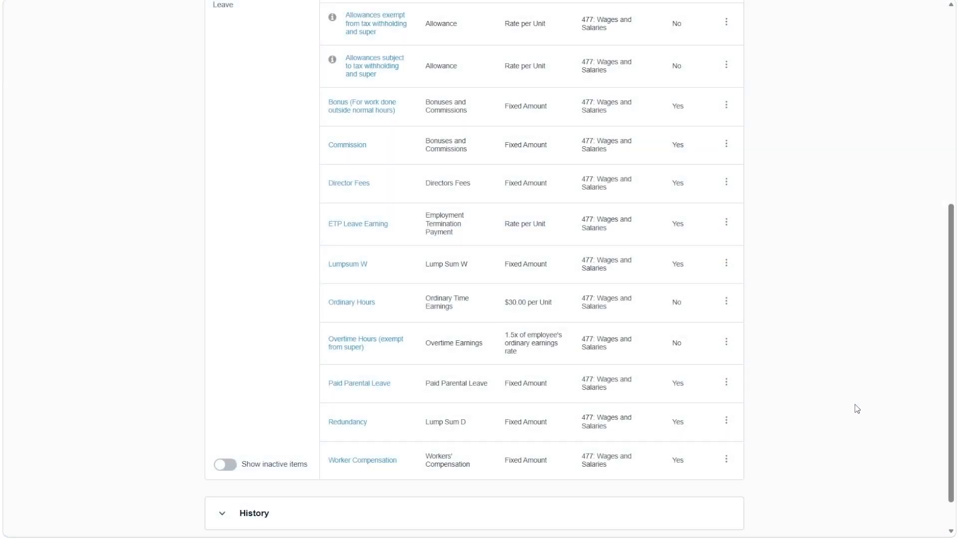